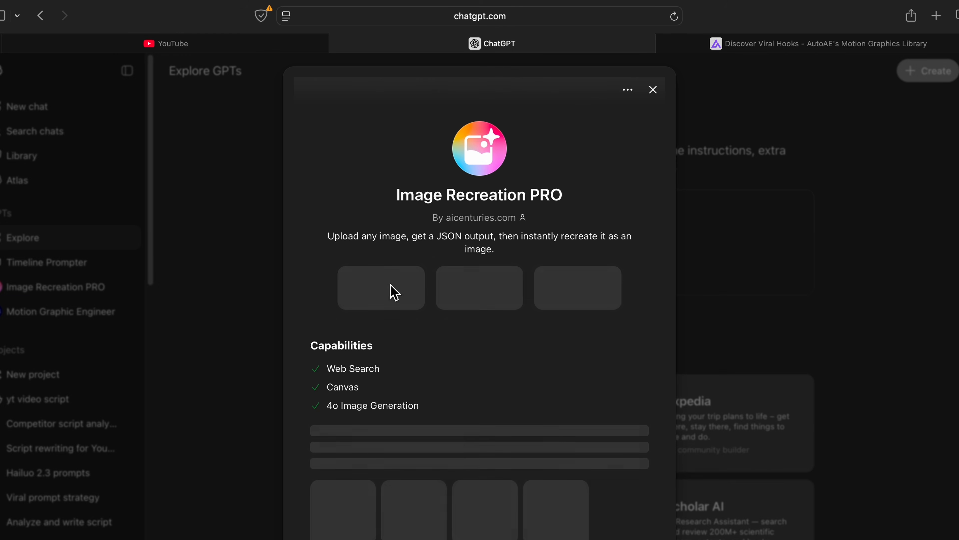
- Start a chat with the Image Recreation PRO GPT and submit the 8.46.10 PM screenshot from the Desktop folder
click(480, 539)
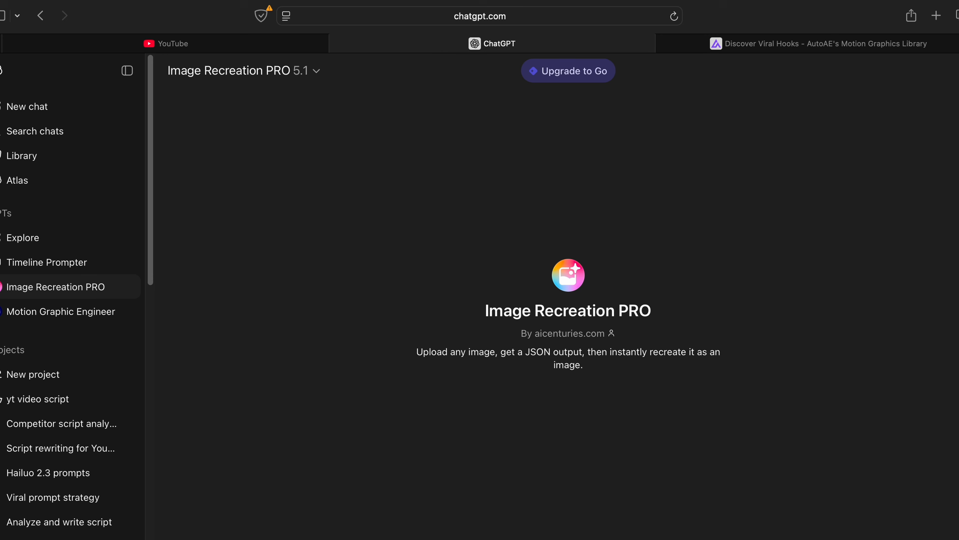
click(336, 539)
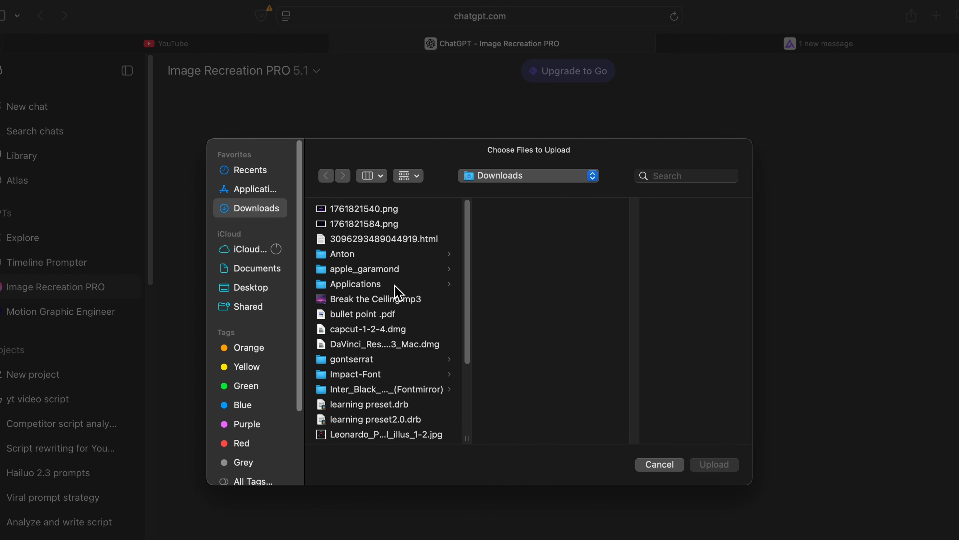
click(267, 270)
click(278, 287)
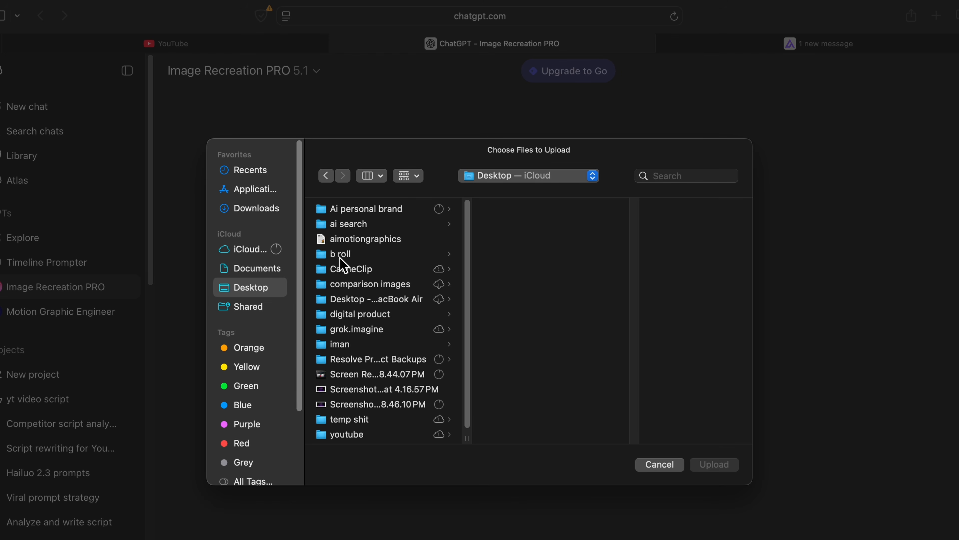
click(361, 400)
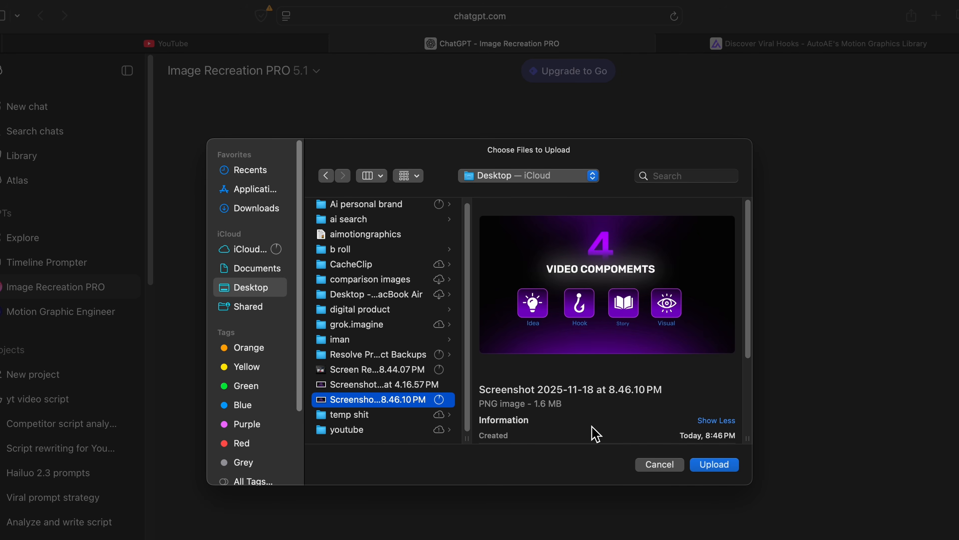
click(719, 469)
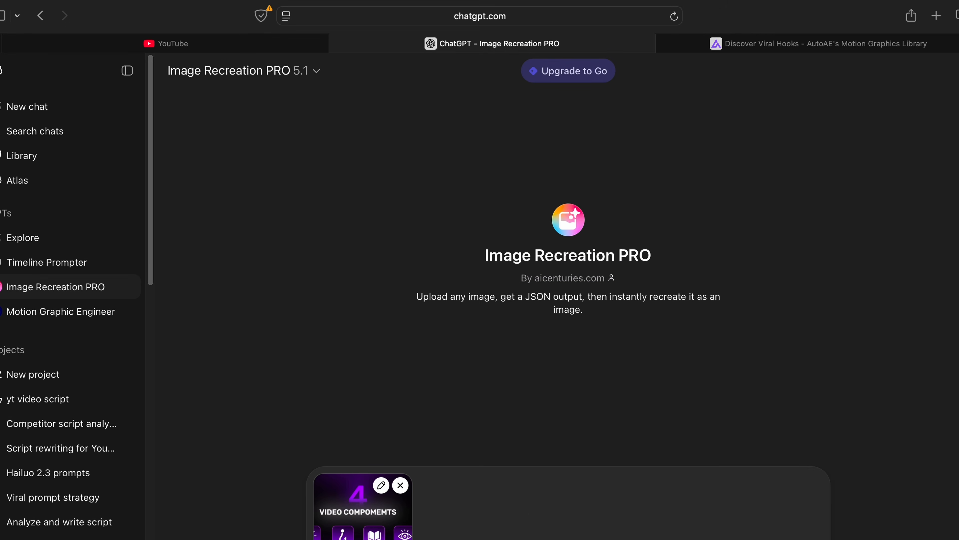
key(Return)
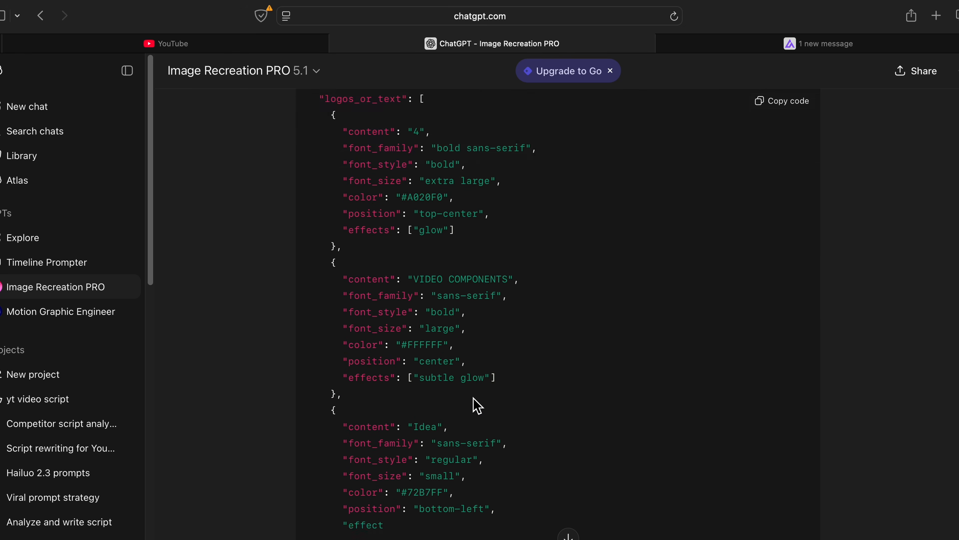
- Search the web for "leonardo ai" in a new tab and open Leonardo.Ai's image creation page
click(937, 17)
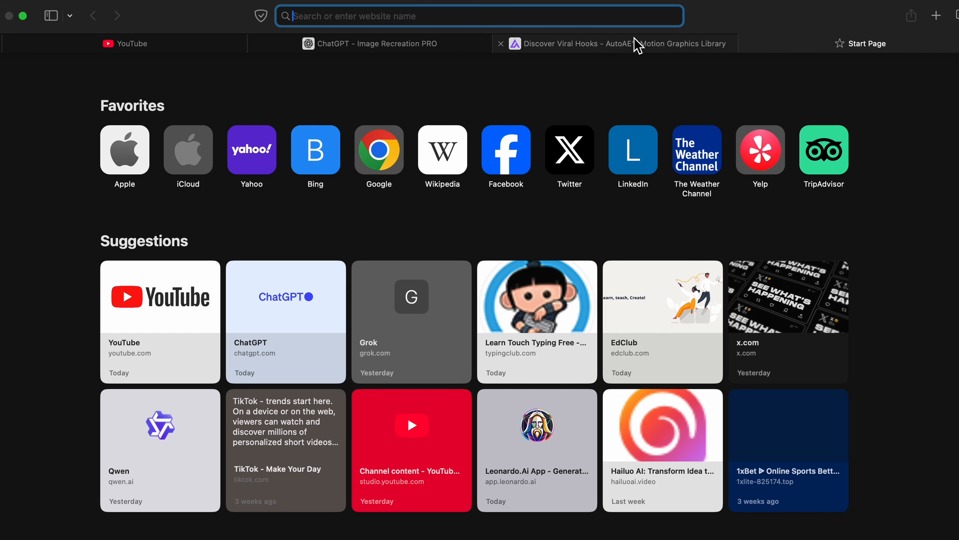
text(leonar)
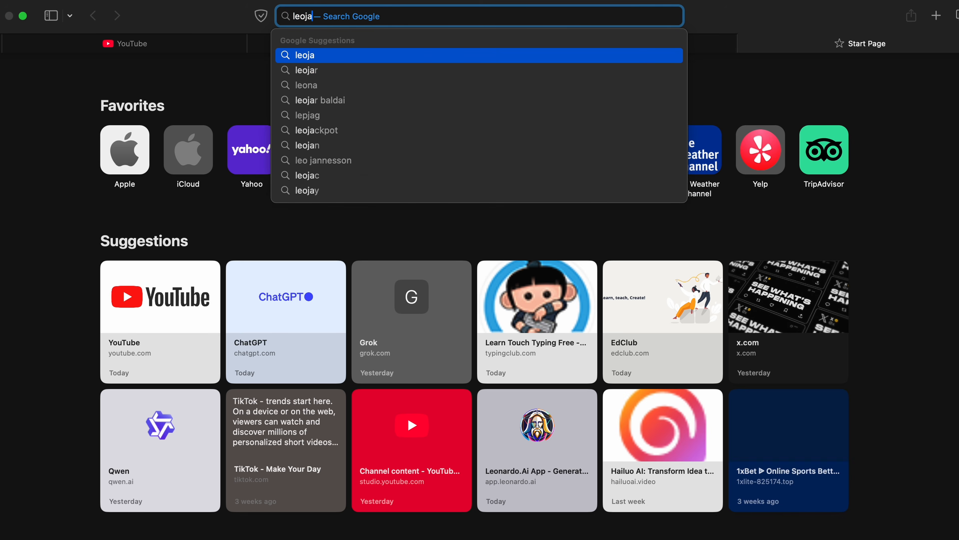
key(BackSpace)
key(BackSpace)
text(nardo ai)
key(Return)
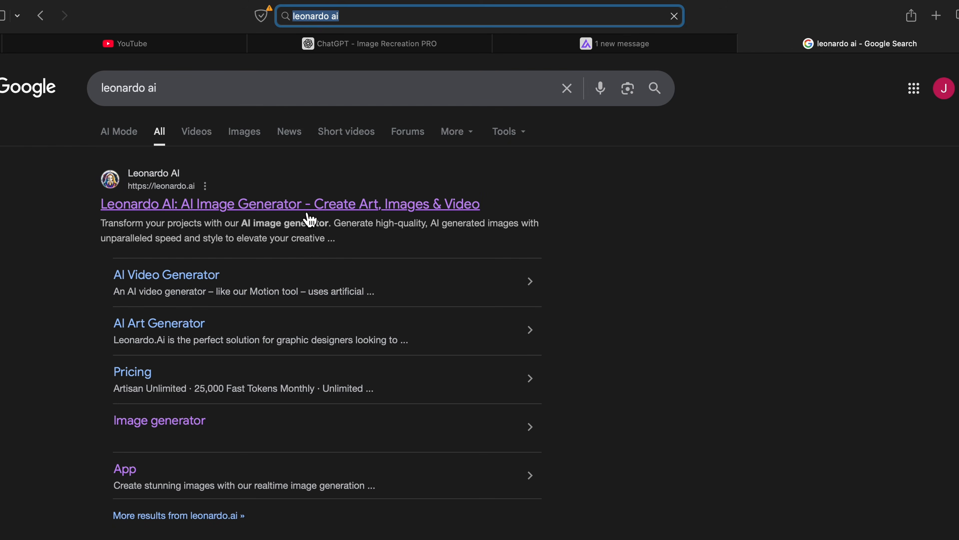
click(307, 207)
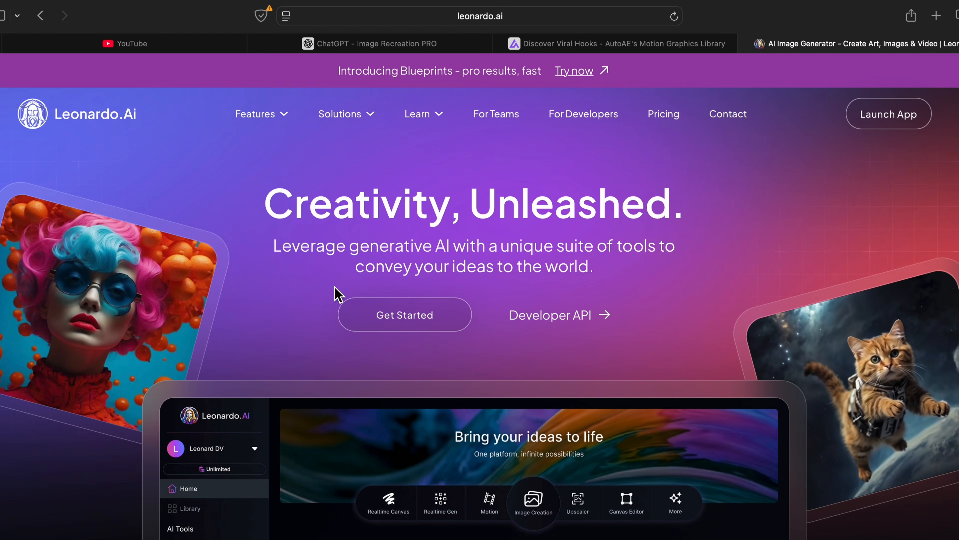
click(342, 304)
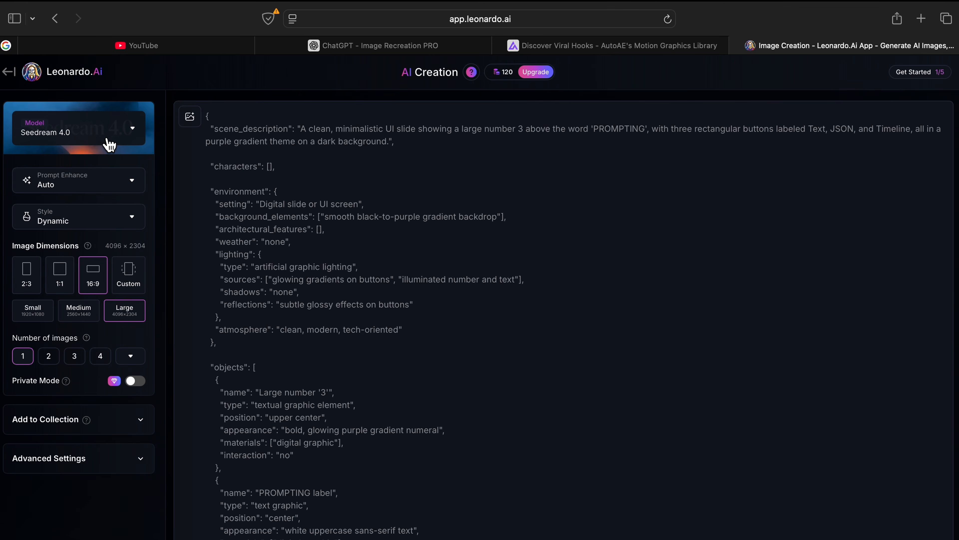
- Check the image model list, keep Seedream 4.0, and paste the copied JSON scene description as the prompt
click(132, 128)
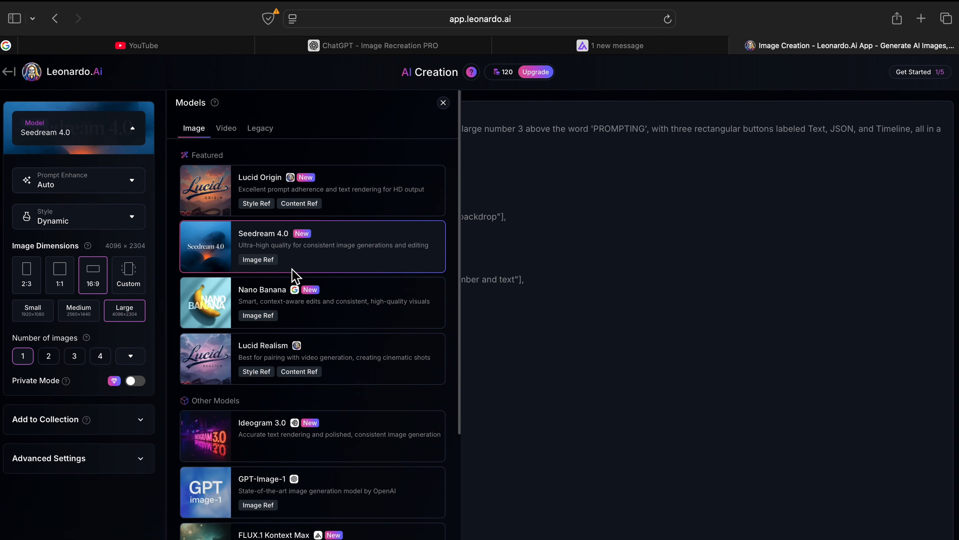
click(444, 102)
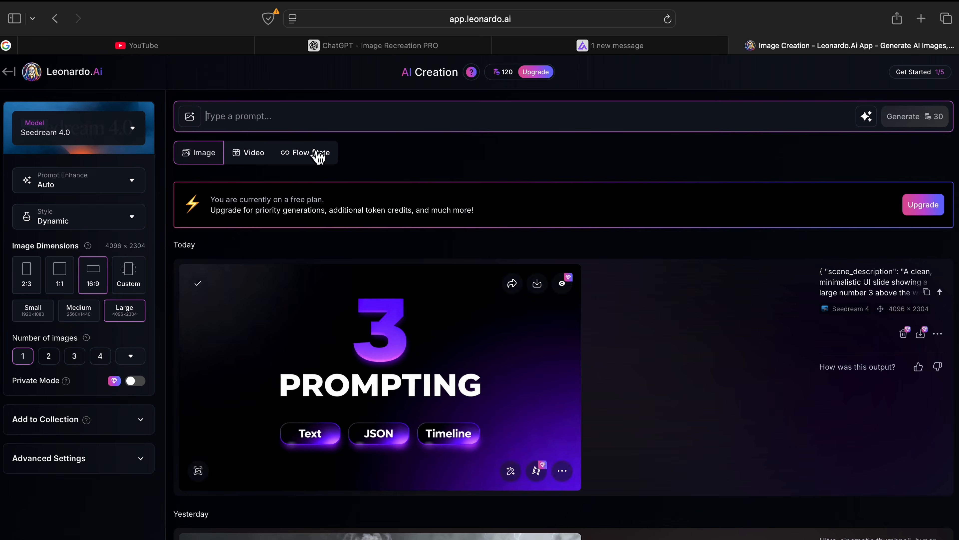
click(278, 123)
key(ctrl+v)
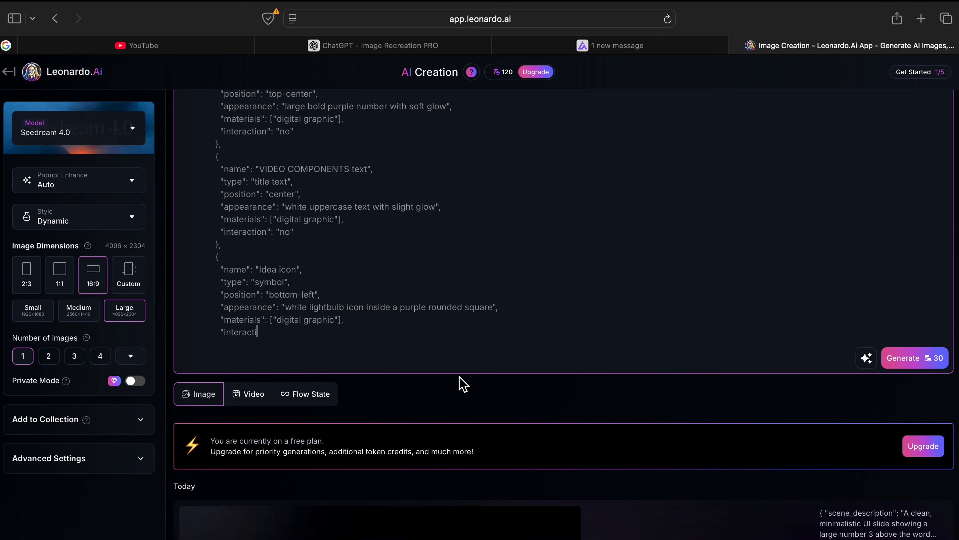
- Review the pasted JSON prompt and generate the 16:9 Large slide image from it
click(100, 355)
click(773, 131)
scroll(871, 457, up, 5)
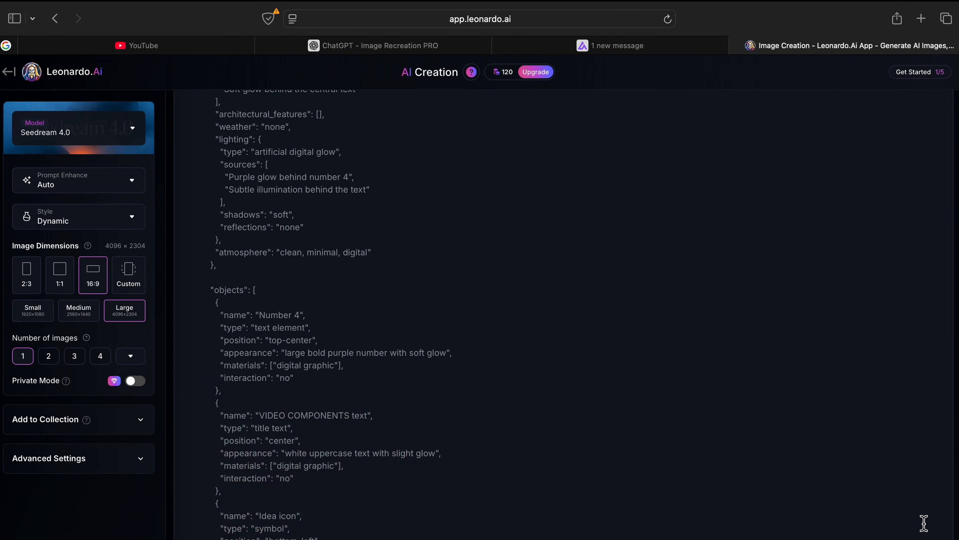
scroll(872, 456, down, 10)
click(904, 320)
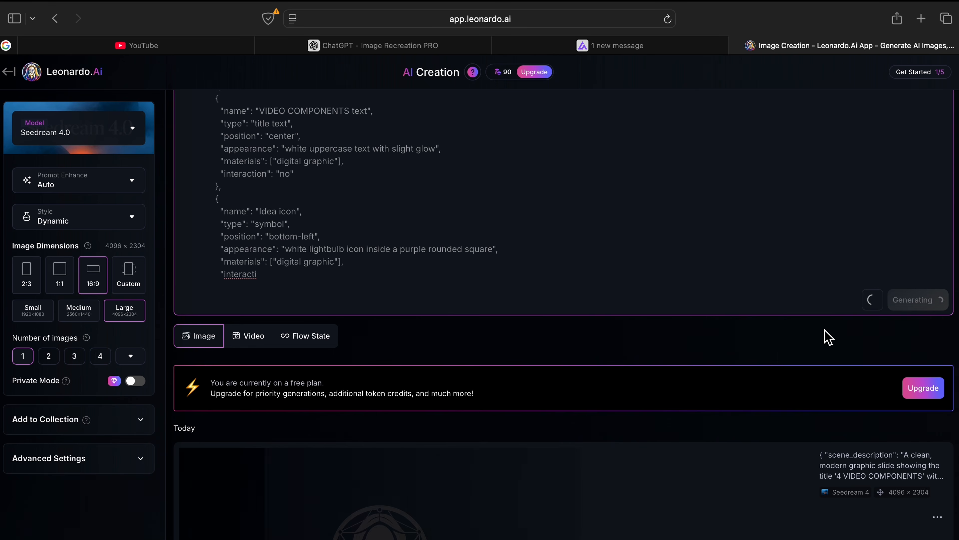
- Compare the layouts, icons and labels of the generated "4 VIDEO COMPONENTS" images
scroll(771, 338, down, 1)
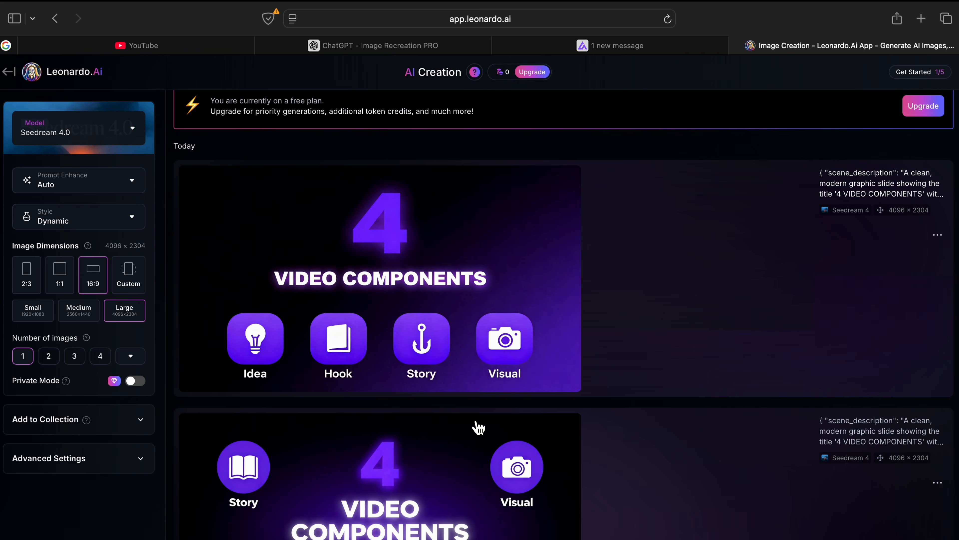
scroll(476, 425, down, 10)
scroll(477, 425, down, 3)
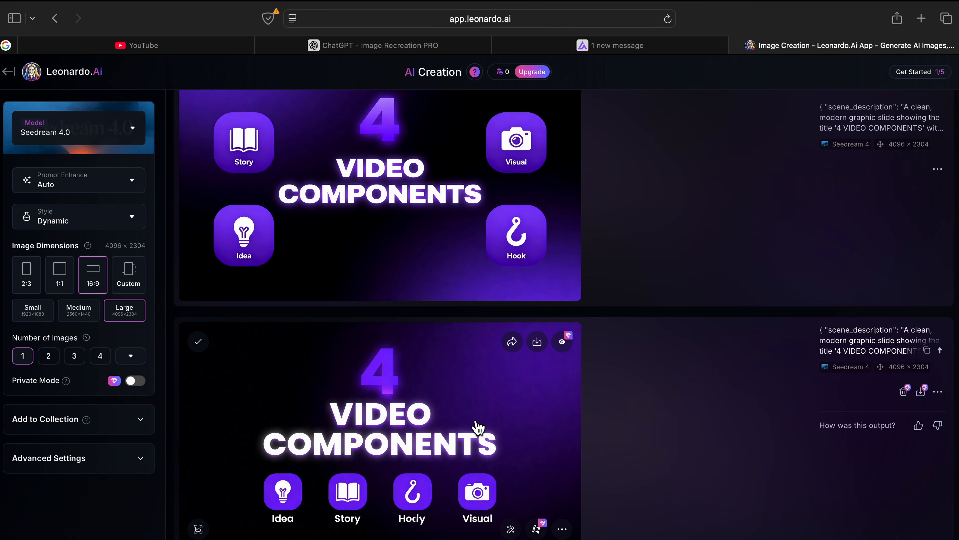
scroll(434, 467, up, 15)
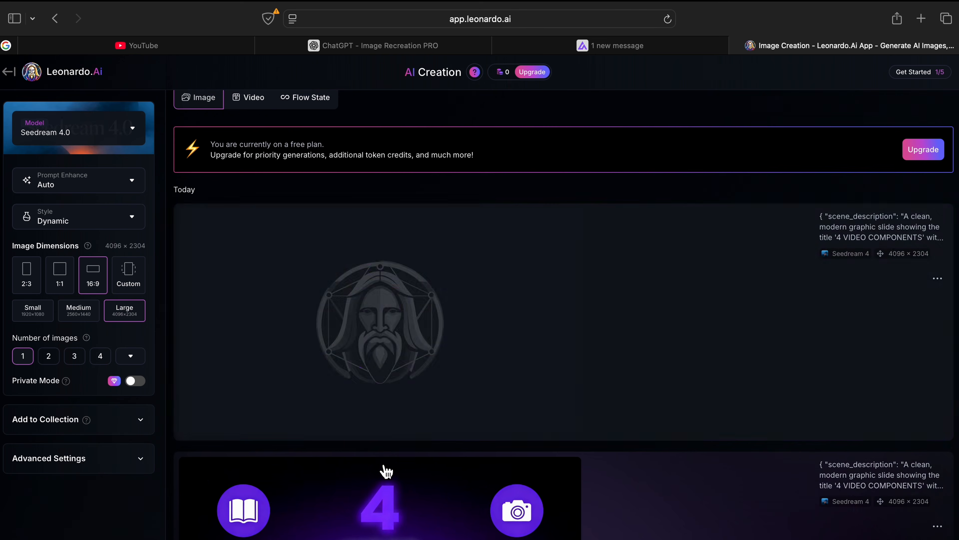
scroll(388, 464, down, 6)
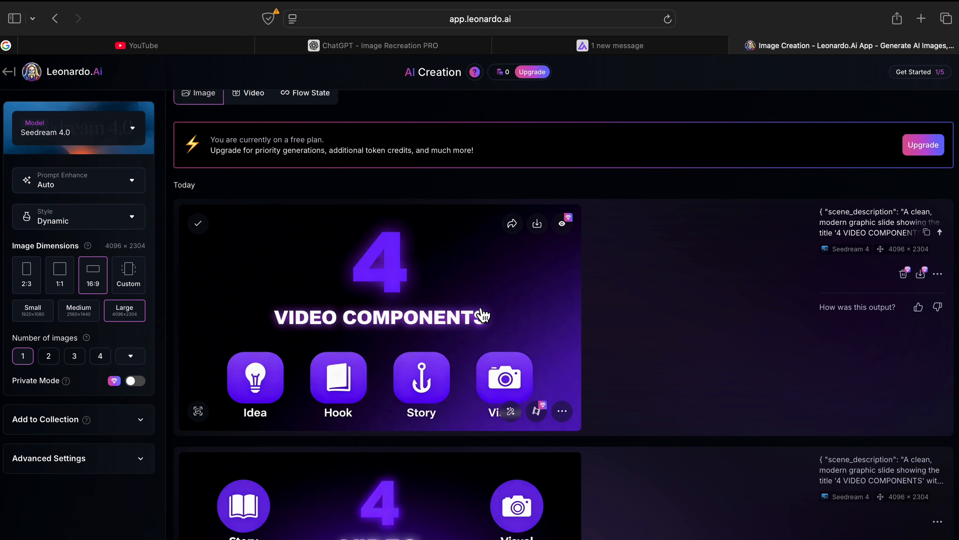
- Search the web for "qwen ai" in a new tab and open the Qwen AI site
key(super+t)
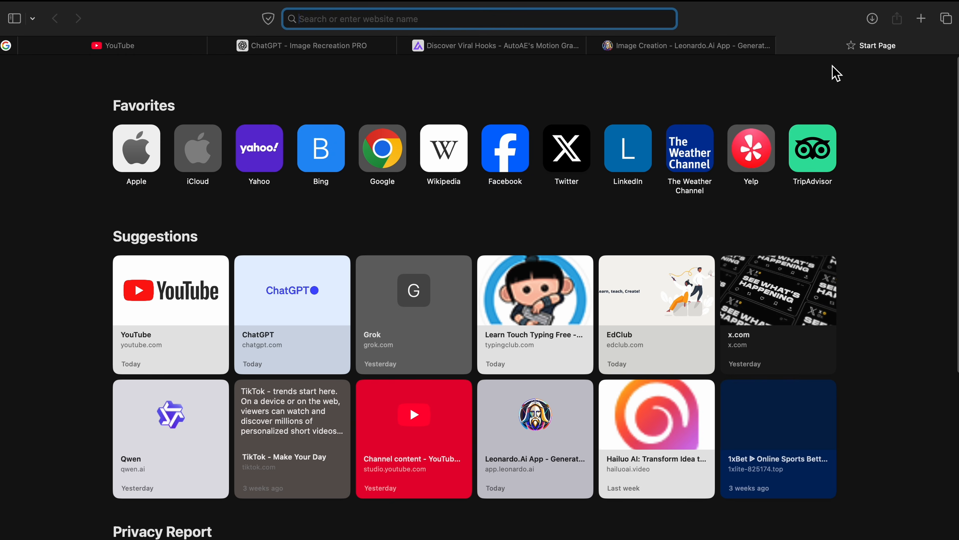
text(qwen ai)
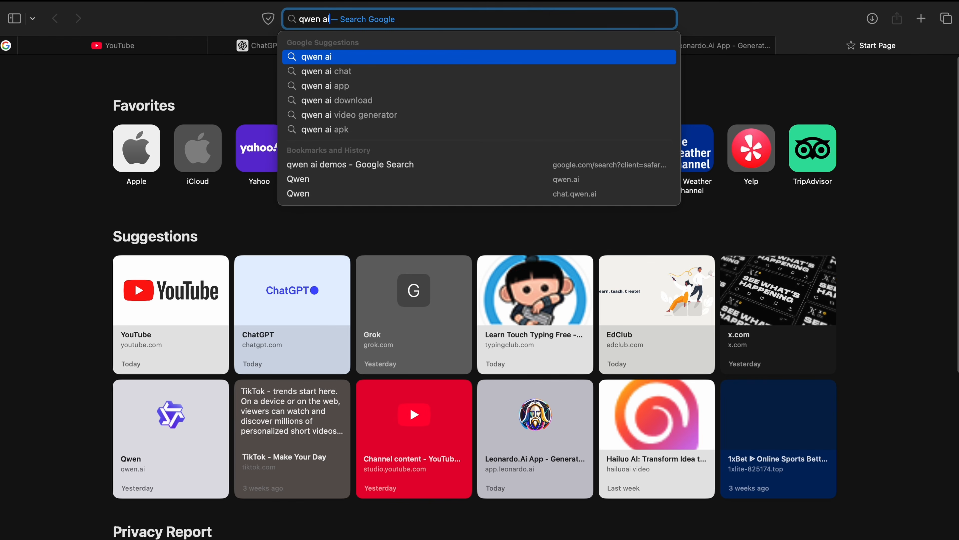
key(Return)
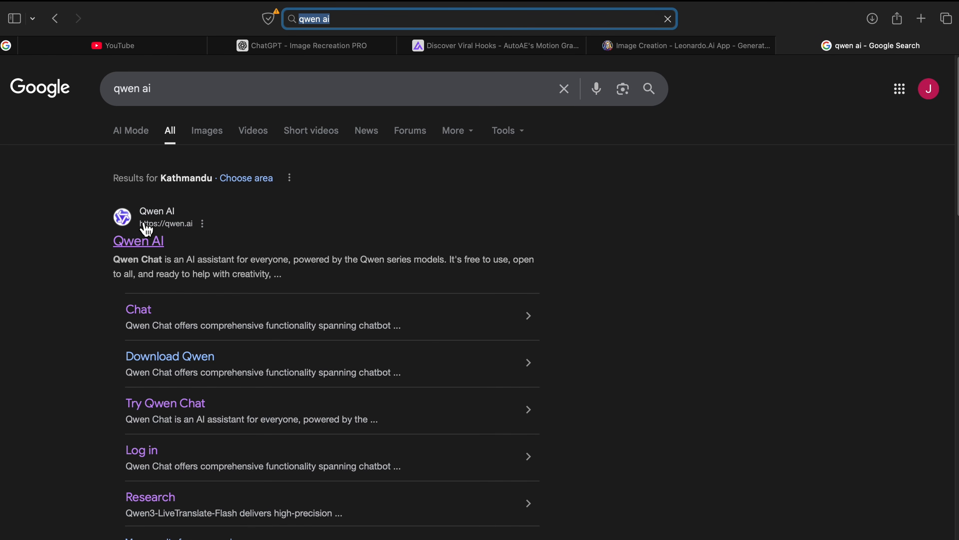
click(136, 246)
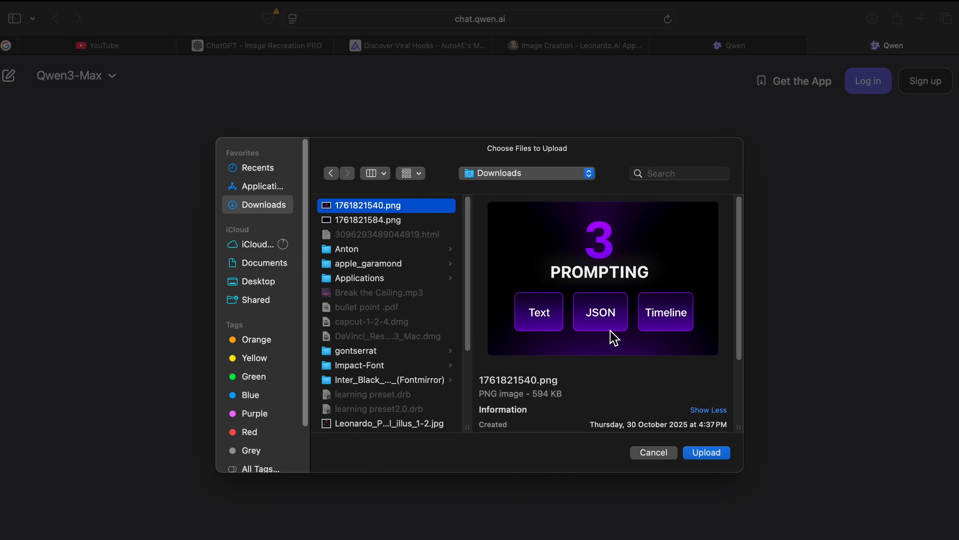
- Upload the Seedream "4 VIDEO COMPONENTS" JPG from Downloads to the Qwen chat for image editing
click(399, 225)
scroll(392, 288, down, 5)
click(383, 334)
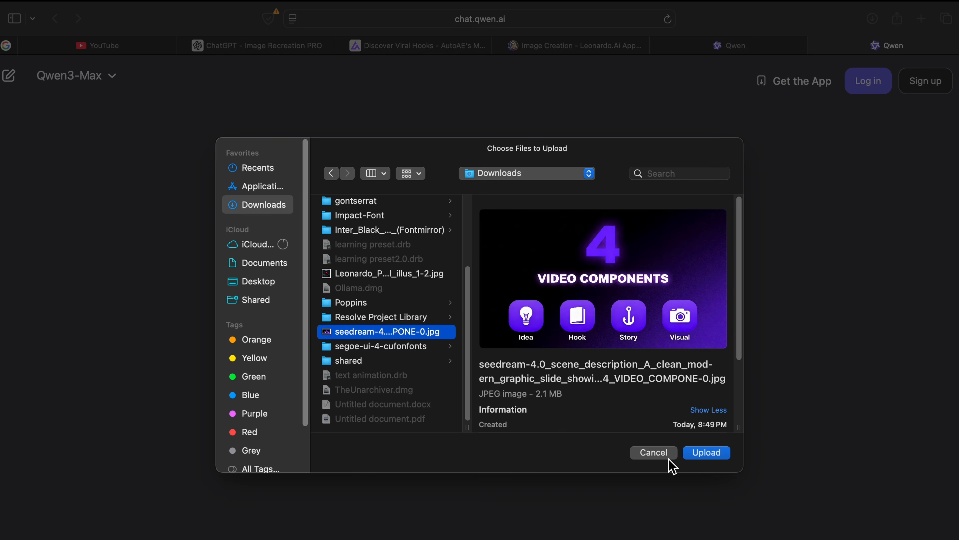
click(707, 453)
- Submit the edit prompt "Remove all the elements and texts and make it just a background." and preview the resulting image
text(Remove all the elements)
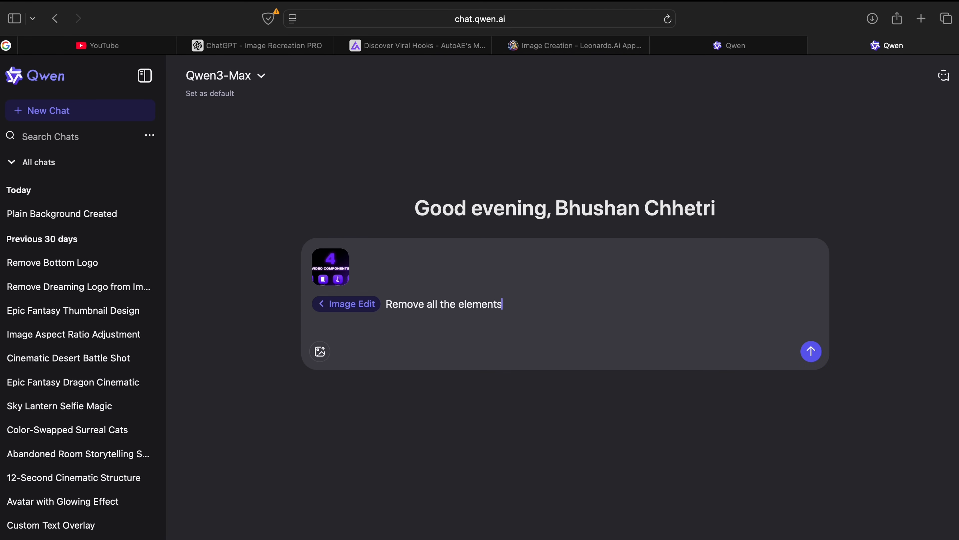
text(background.)
key(Return)
click(597, 353)
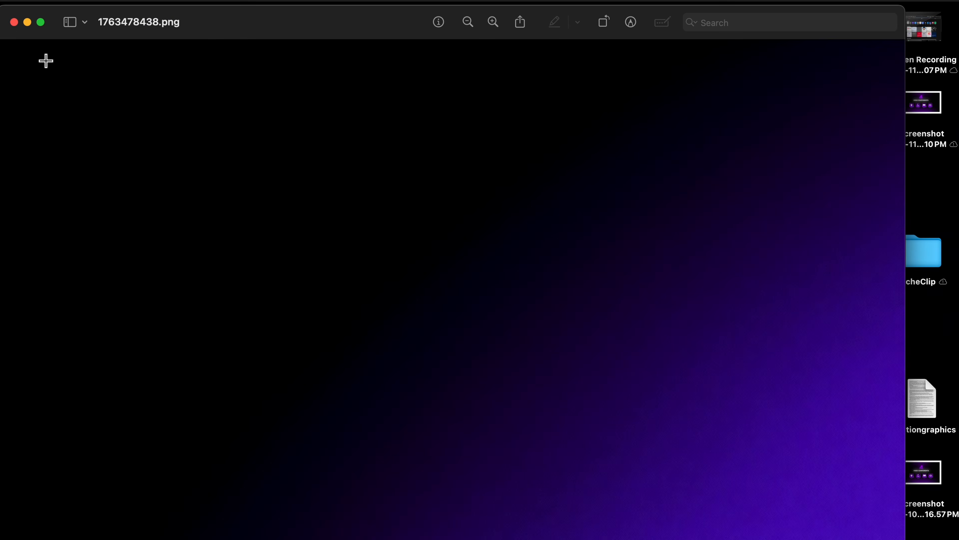
click(14, 22)
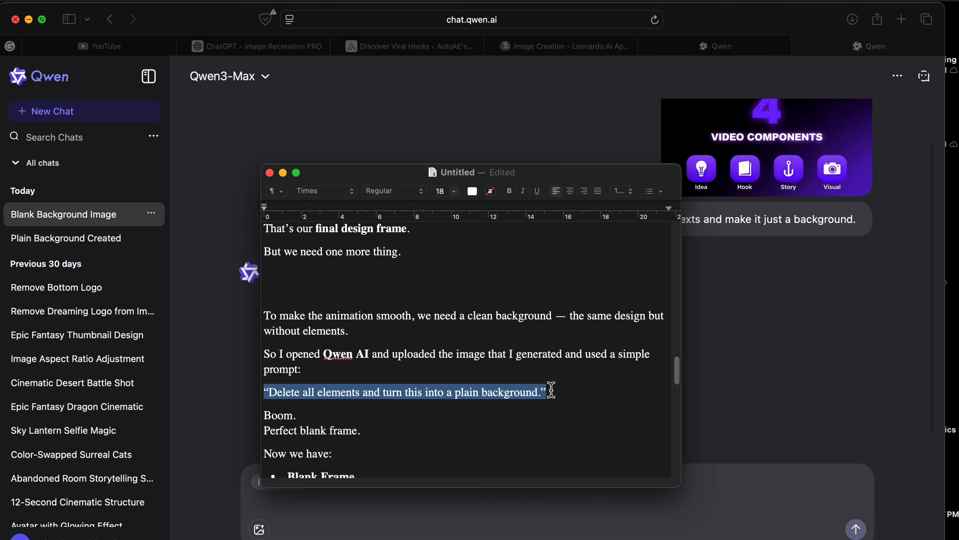
text(Remove all the elements and texts and make it just a background.)
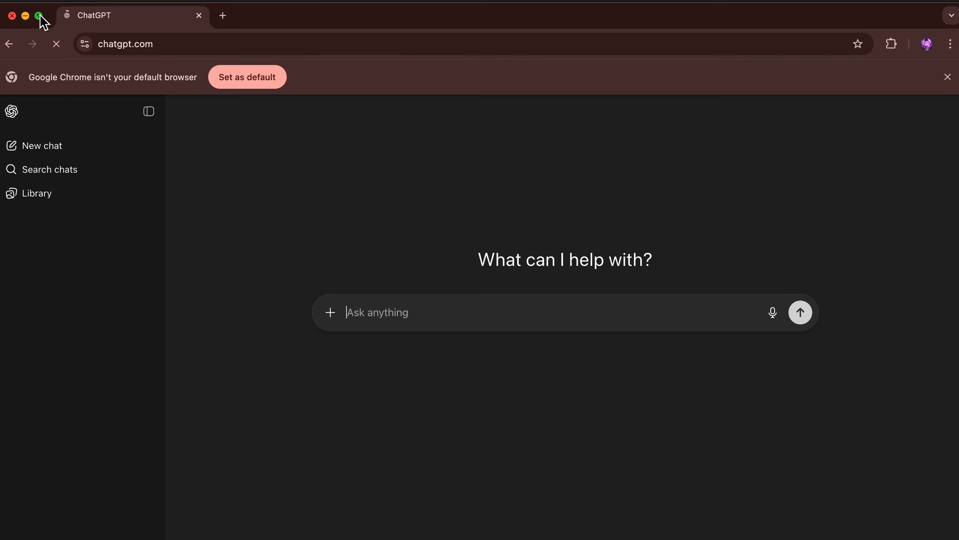
- Switch to ChatGPT in Google Chrome, search the GPTs for "Motion" and open Motion Graphic Engineer
click(35, 16)
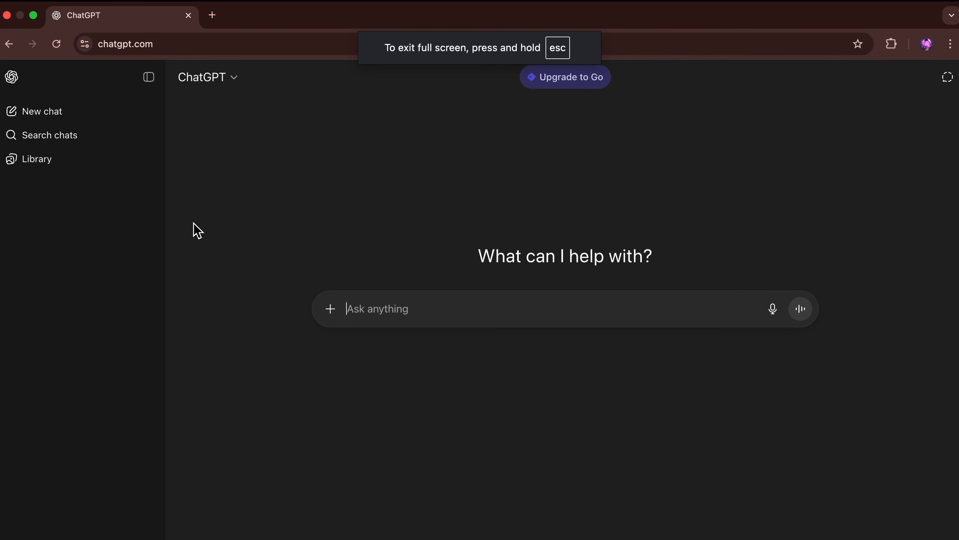
click(71, 222)
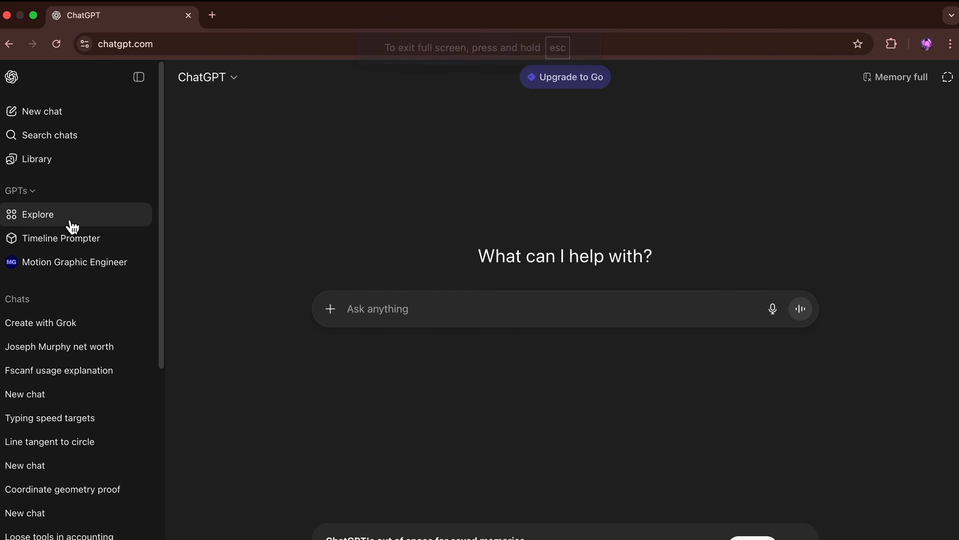
click(429, 226)
text(Motion)
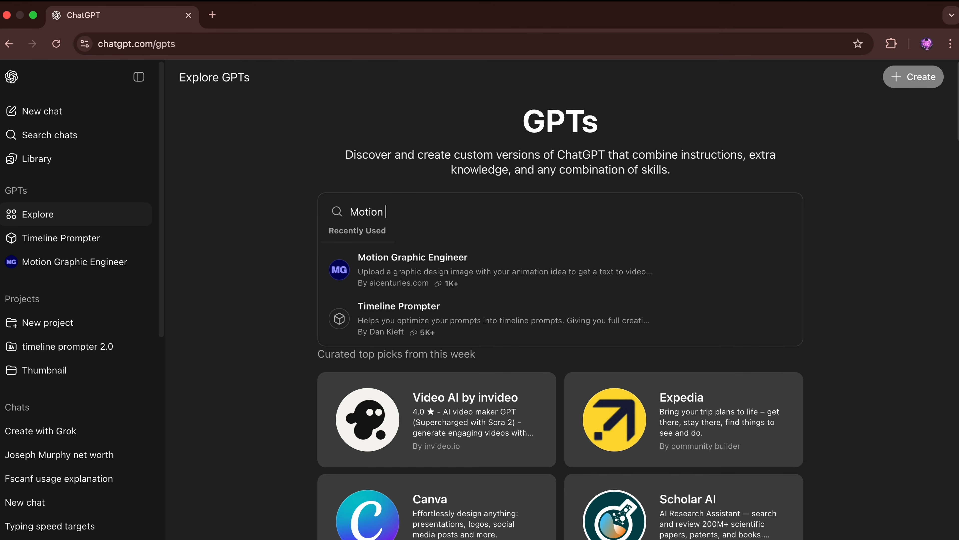
click(418, 275)
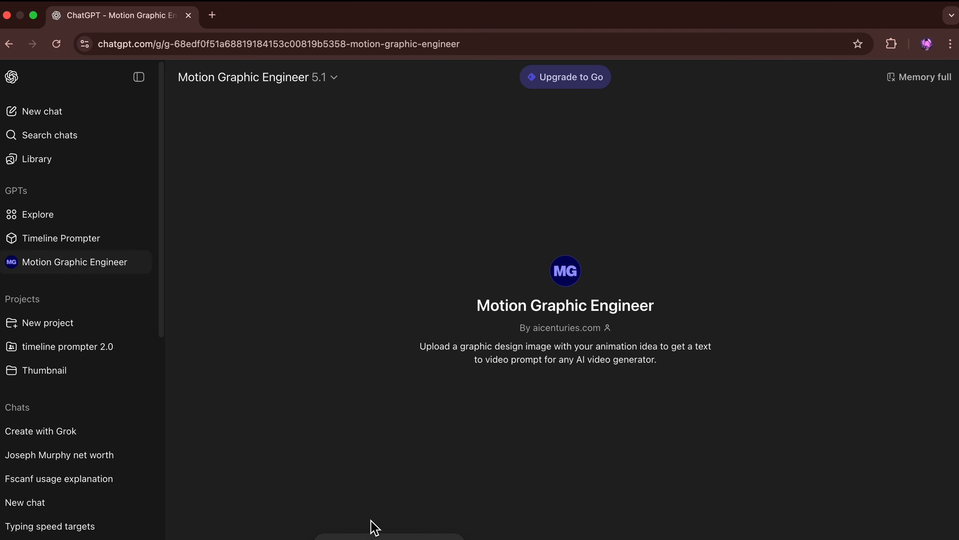
- Attach the blank background 1763478438.png and the Seedream "4 VIDEO COMPONENTS" image from Downloads to the Motion Graphic Engineer chat
click(369, 534)
click(261, 254)
click(383, 253)
click(381, 240)
click(378, 269)
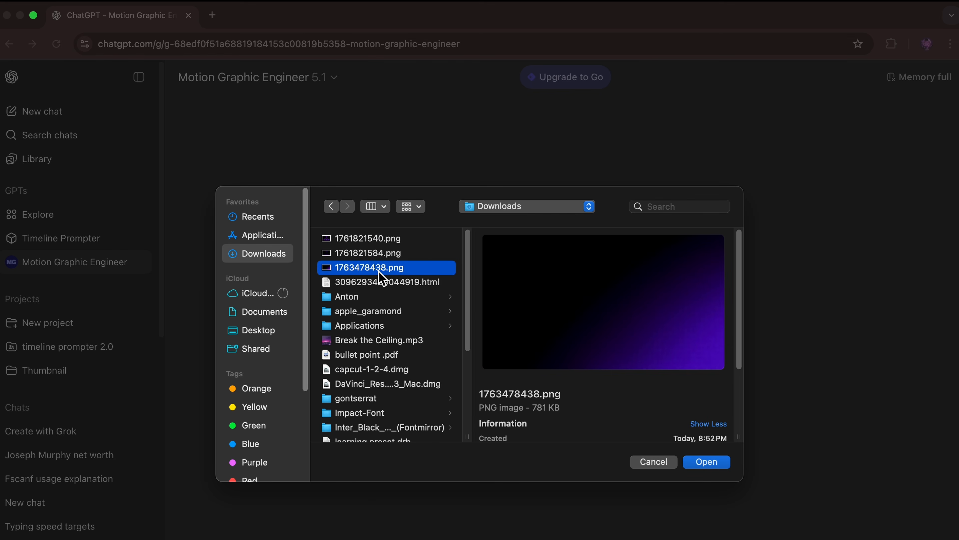
scroll(394, 326, down, 5)
super+click(381, 340)
click(705, 463)
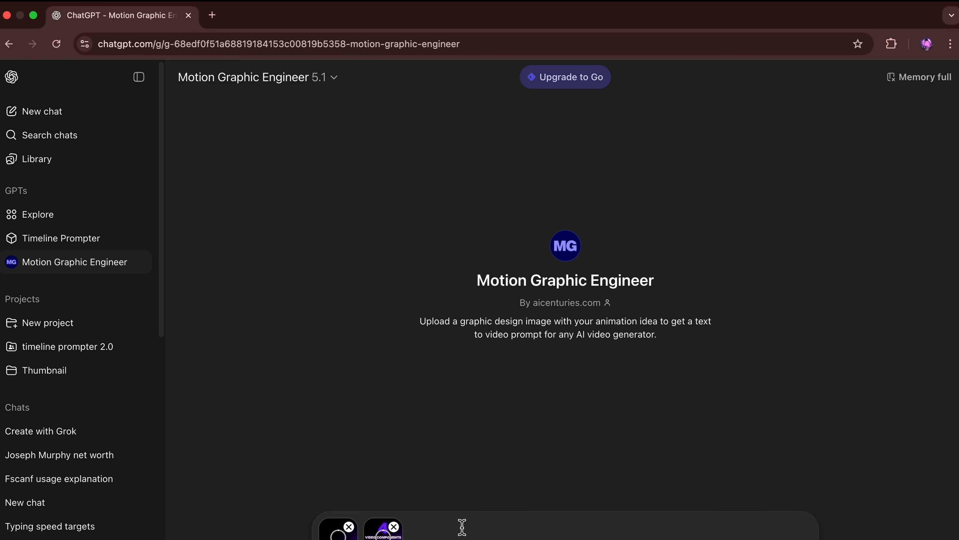
- Begin the prompt by asking for a motion graphic animation from these two frames, the first as first frame and the second as last frame
text(I want to create a motion graphic animation from this two frames)
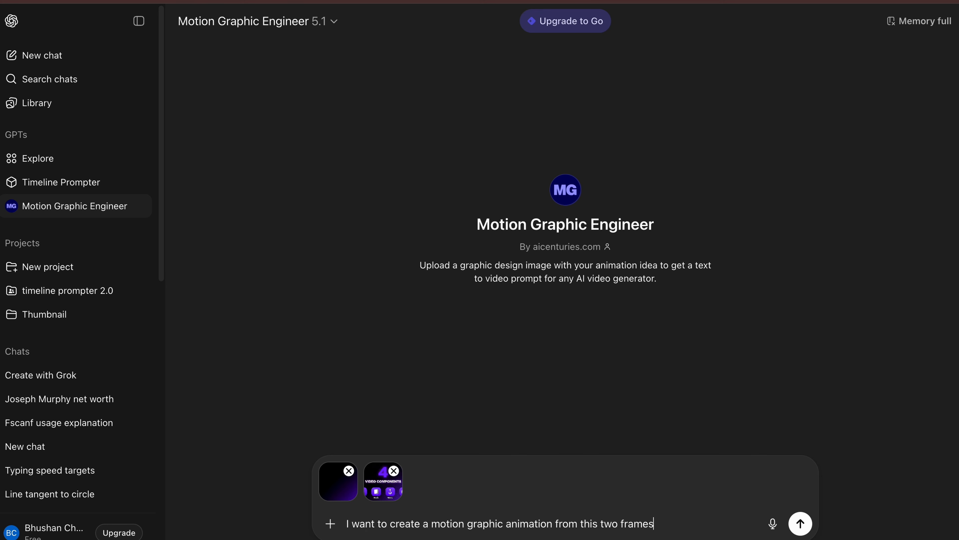
text( first fa)
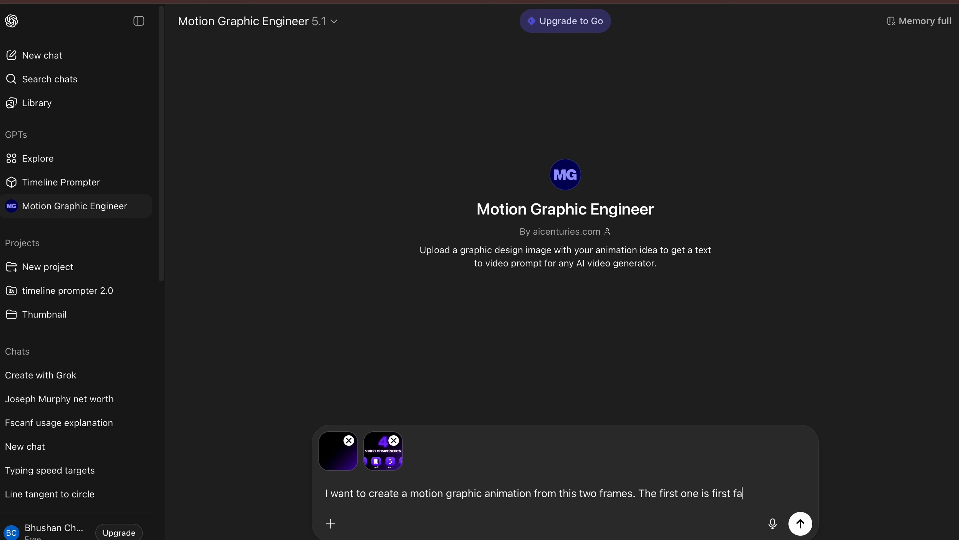
key(BackSpace)
text(rame and lasr)
key(BackSpace)
text(t one)
key(BackSpace)
text(e is a last framr)
double_click(793, 478)
text(second)
- Describe the animation order in the prompt: number 4 pops up, then the text "Video components", the idea icon, hook, story, and visual at last
click(475, 496)
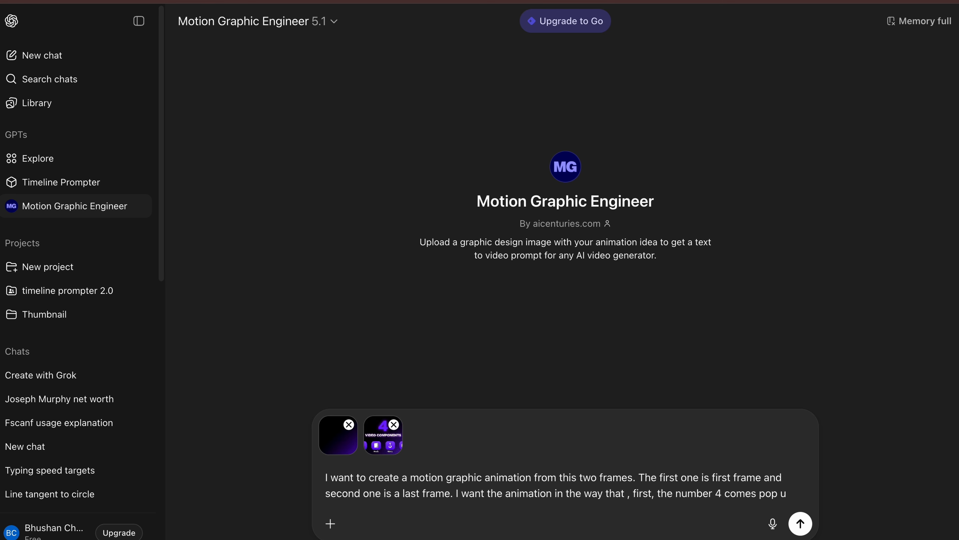
text(p then the text"Video com)
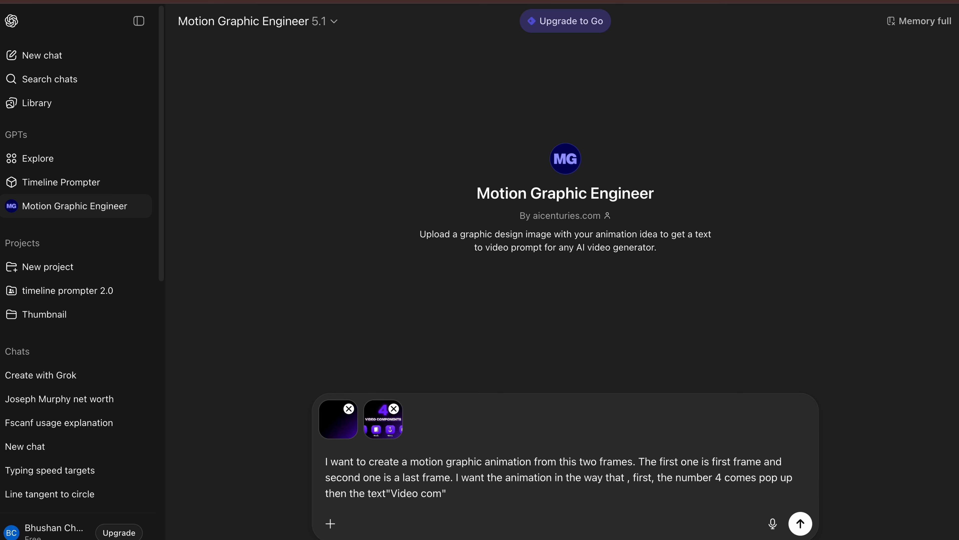
key(BackSpace)
text(ponents", then, the ic)
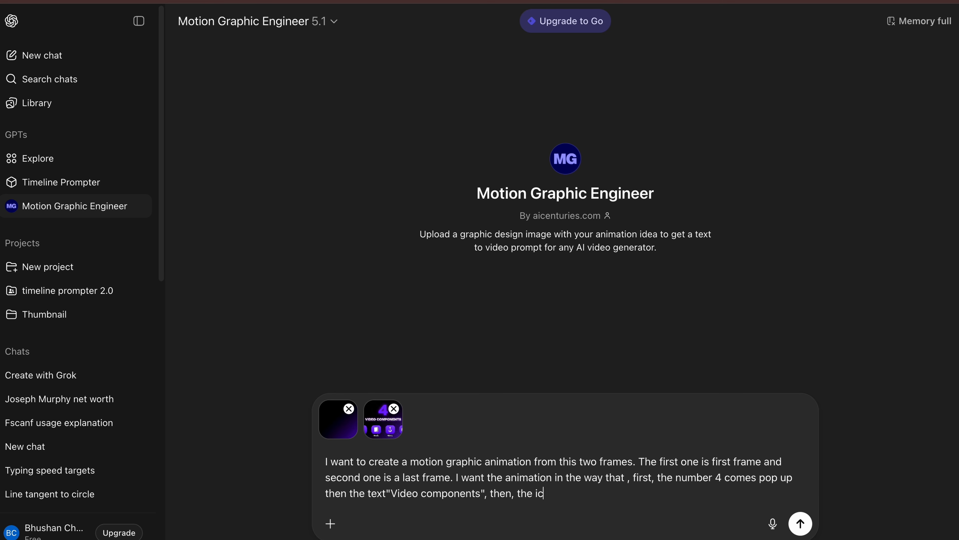
text(on idea, followed by hook , story visual)
text(hen)
click(755, 493)
text(at last.. Makw it professio)
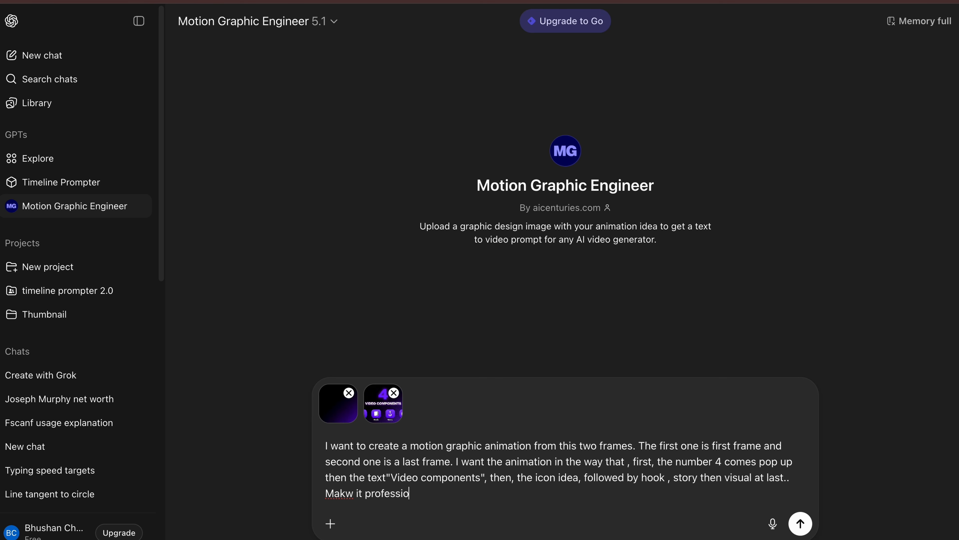
- Finish the prompt with "Make it professional and with high quality" and send it
key(BackSpace)
text(quality)
click(460, 493)
key(BackSpace)
text(i)
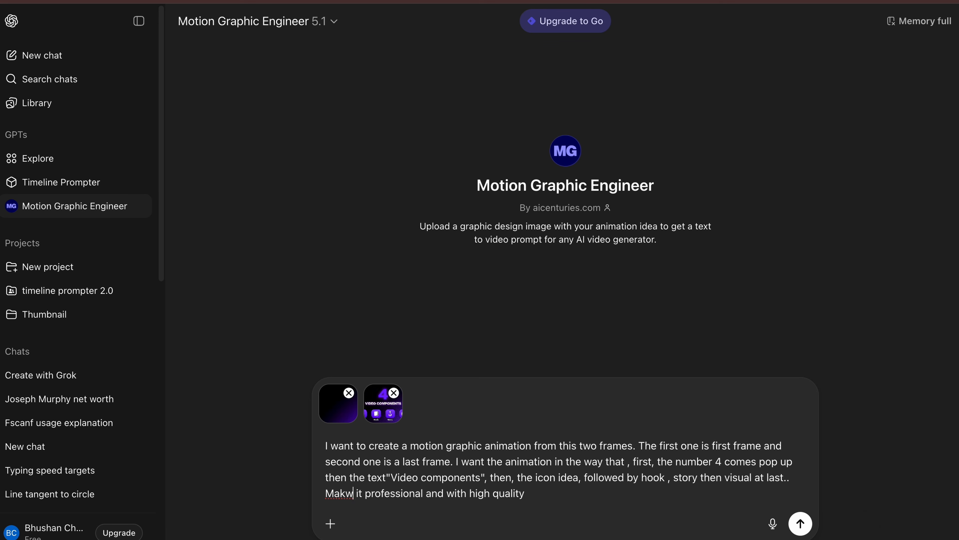
key(BackSpace)
text(e)
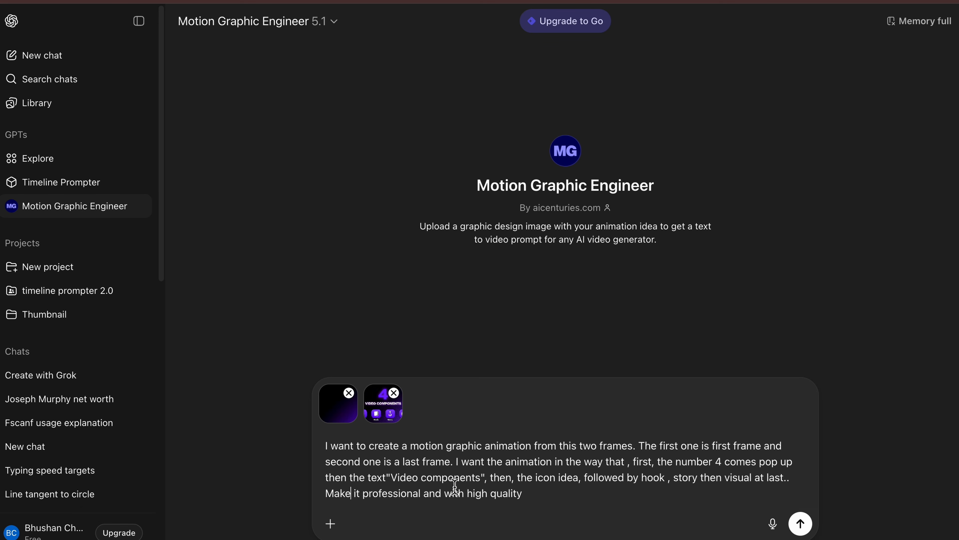
click(803, 529)
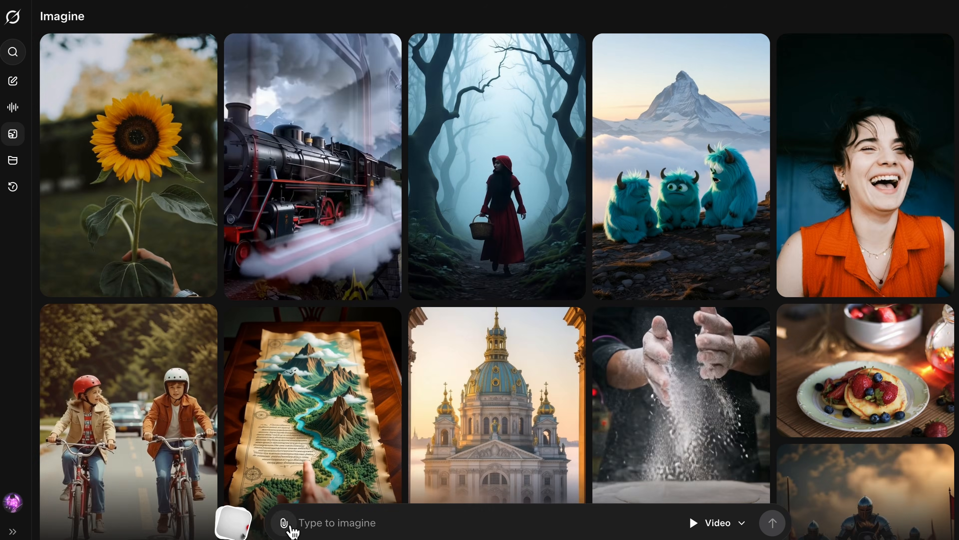
- Switch to Grok Imagine and upload the blank background 1763478438.png from Downloads
click(285, 523)
click(331, 382)
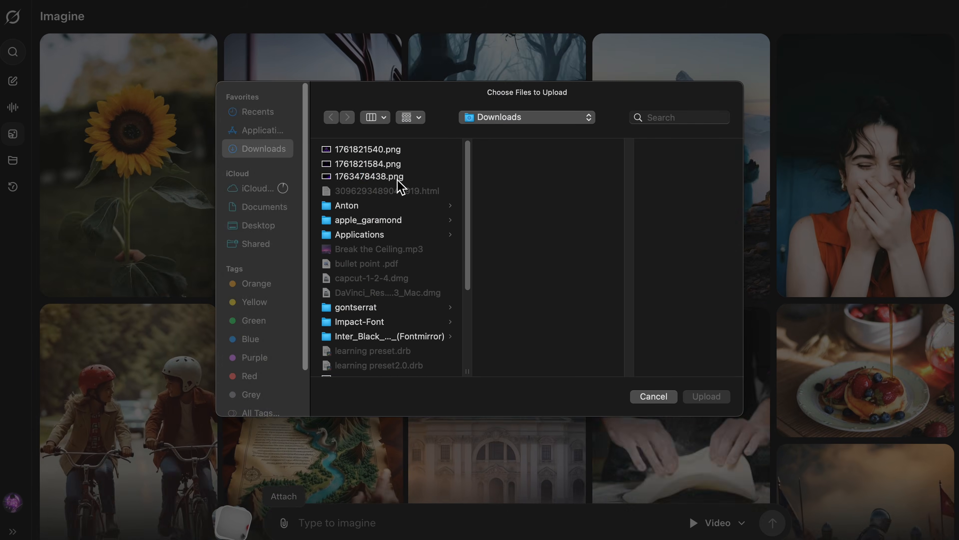
click(380, 178)
click(713, 397)
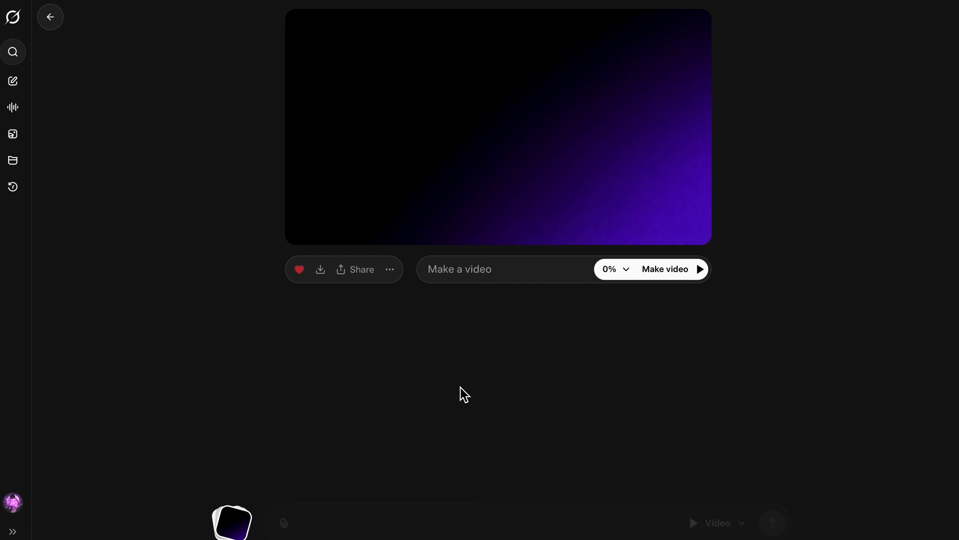
- Paste the motion graphic prompt for the uploaded background and generate the video
click(489, 277)
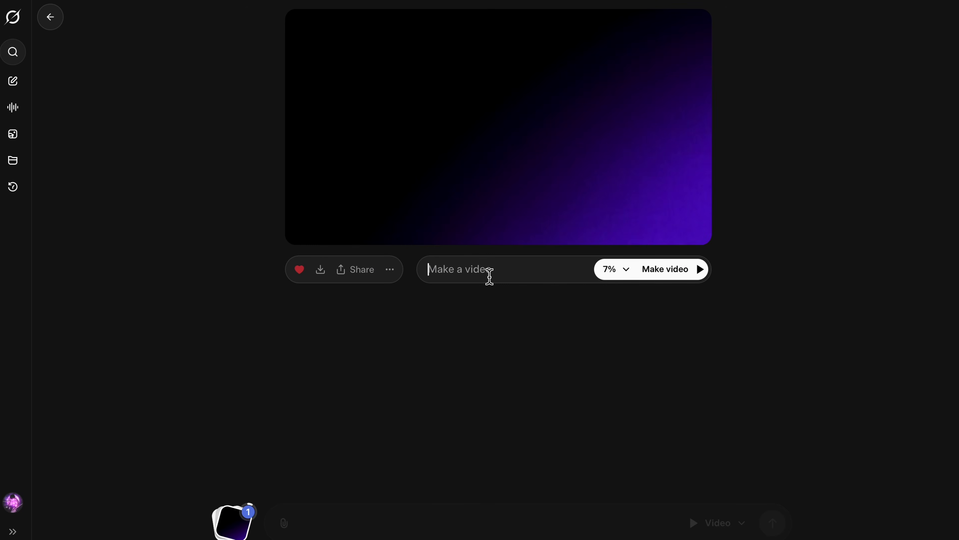
key(ctrl+v)
click(697, 320)
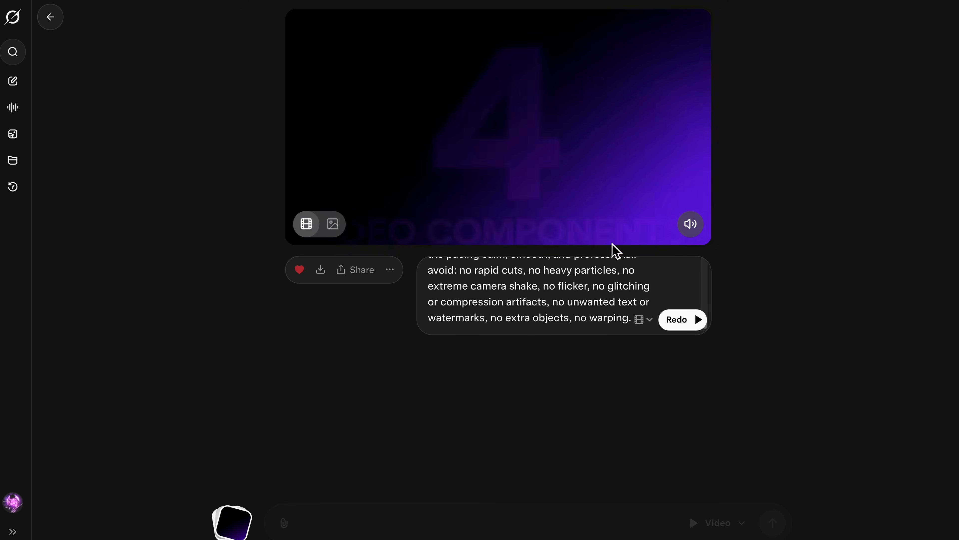
- Play and pause the generated "4 VIDEO COMPONENTS" video to check how its number, headline and tiles are animated
mouse_move(665, 232)
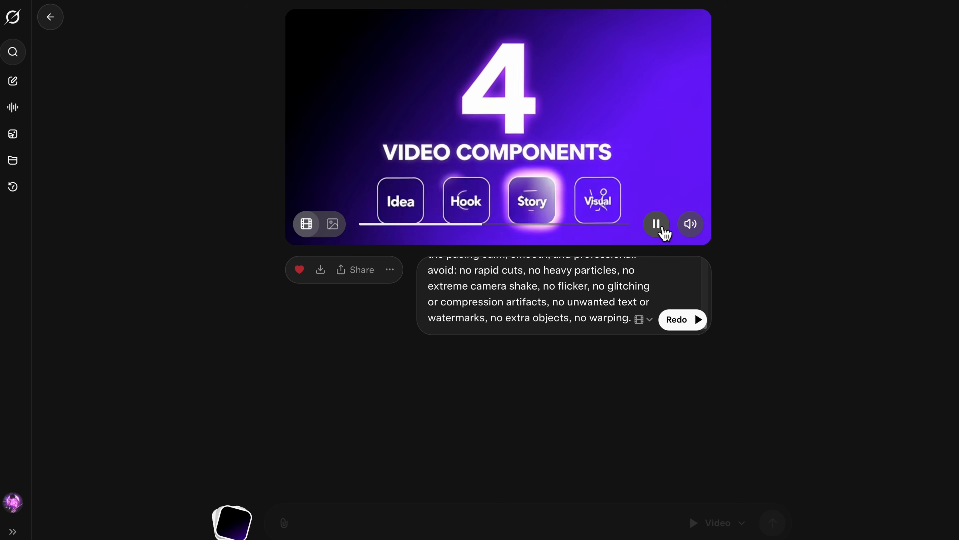
click(659, 227)
click(659, 227)
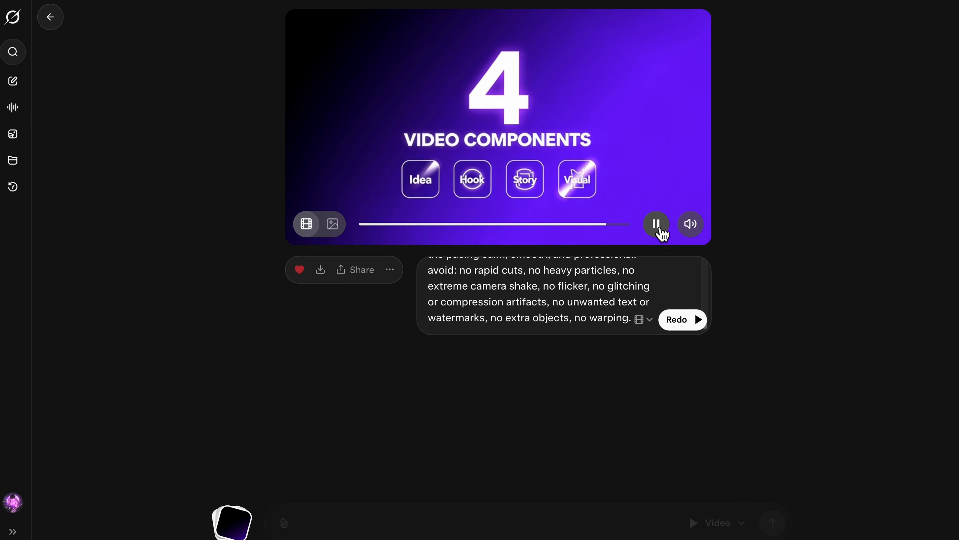
key(XF86AudioRaiseVolume)
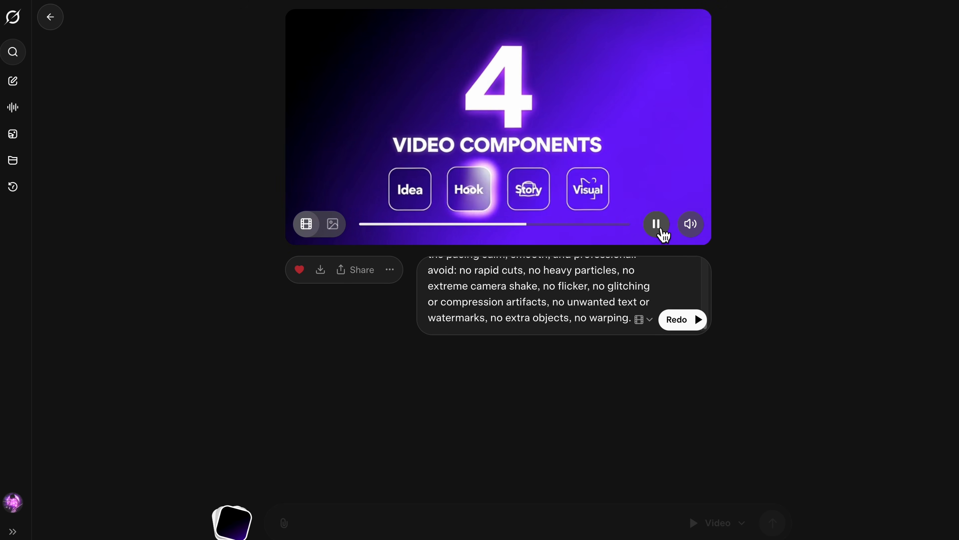
click(660, 226)
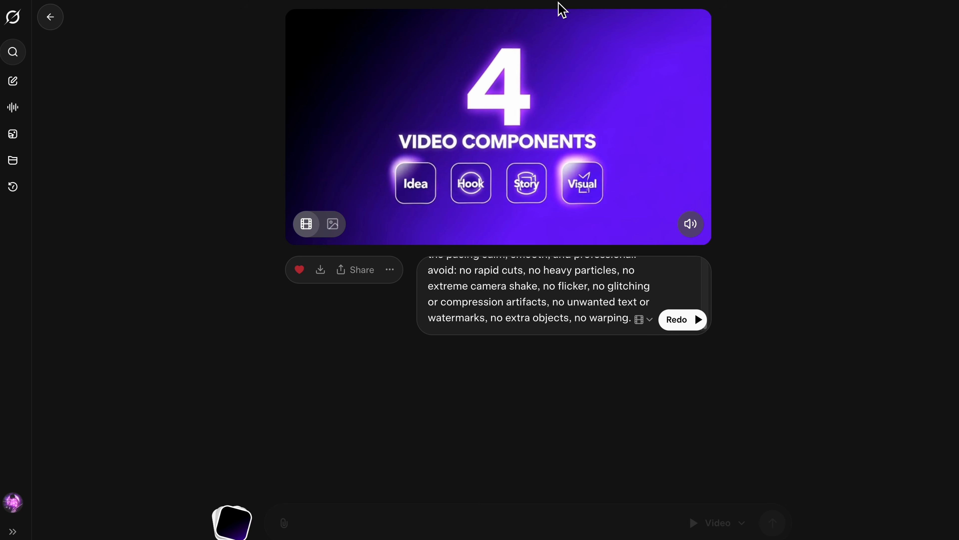
click(663, 234)
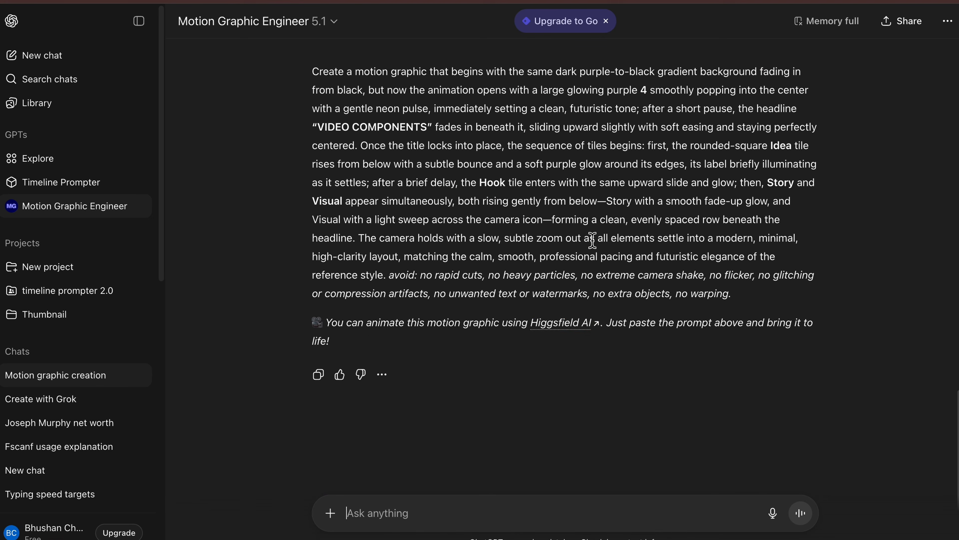
- Switch to the ChatGPT Motion Graphic Engineer chat and ask it to rewrite the prompt for Grok's 6 seconds of duration using timeline prompting
text(I)
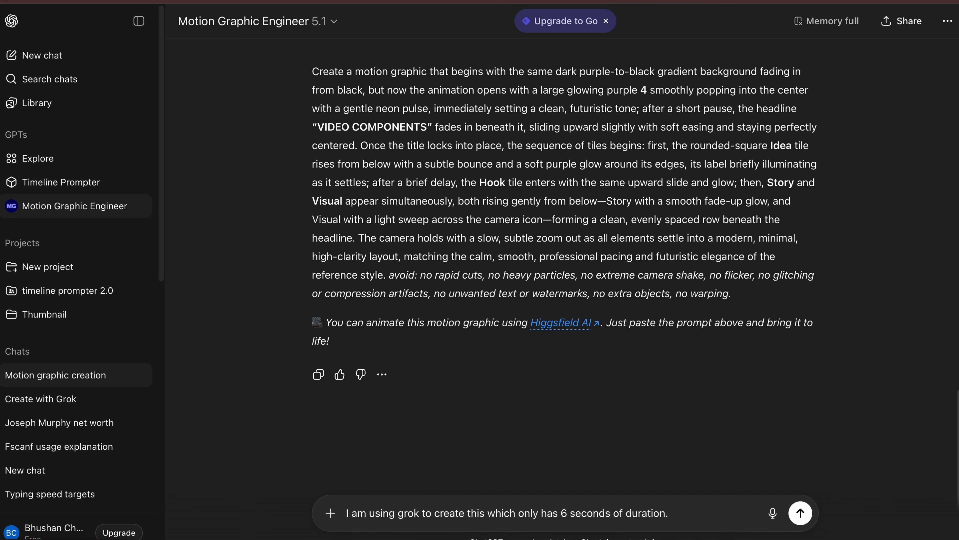
text(ite considerin)
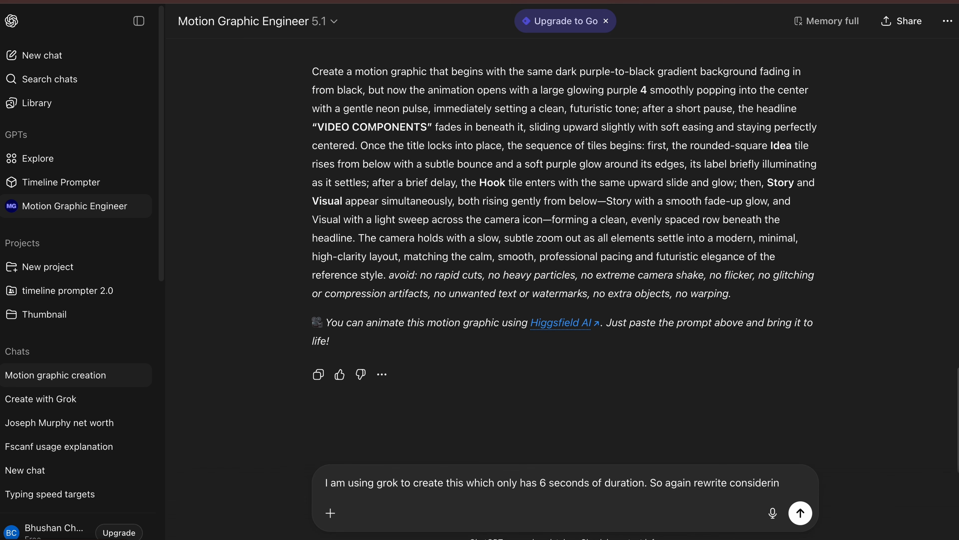
text(g this snd use timeline pr)
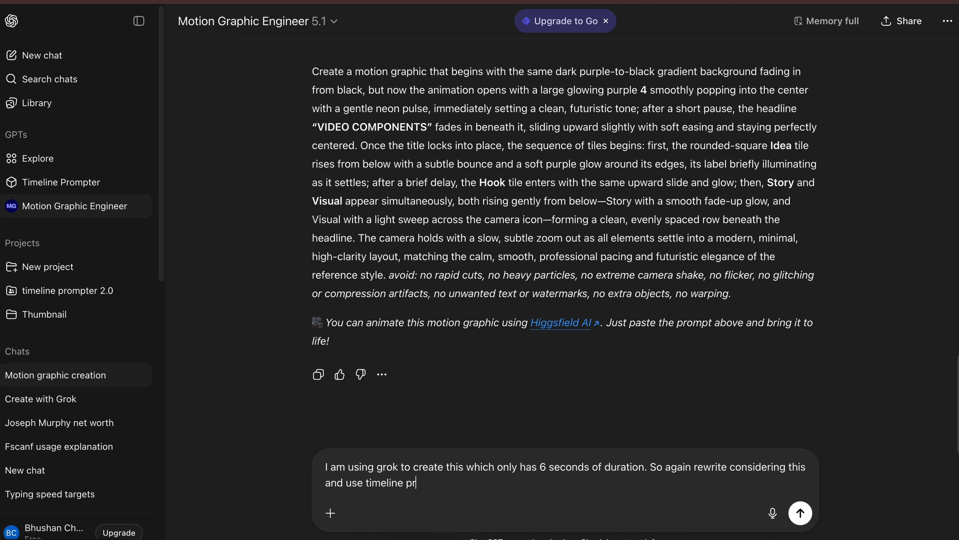
text(ompting')
key(Return)
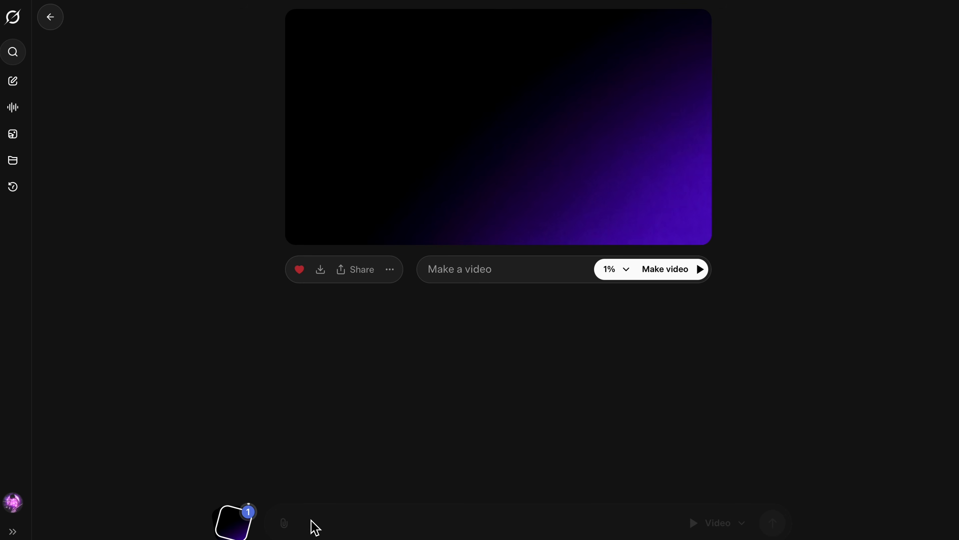
- Switch to Grok Imagine, generate a new video from the blank background with the rewritten timeline prompt, and upscale it
key(ctrl+v)
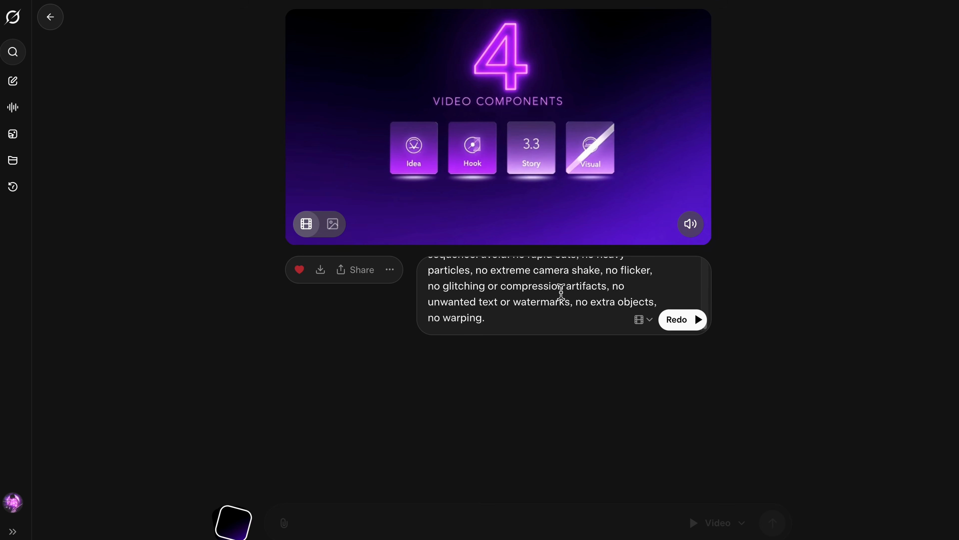
click(391, 270)
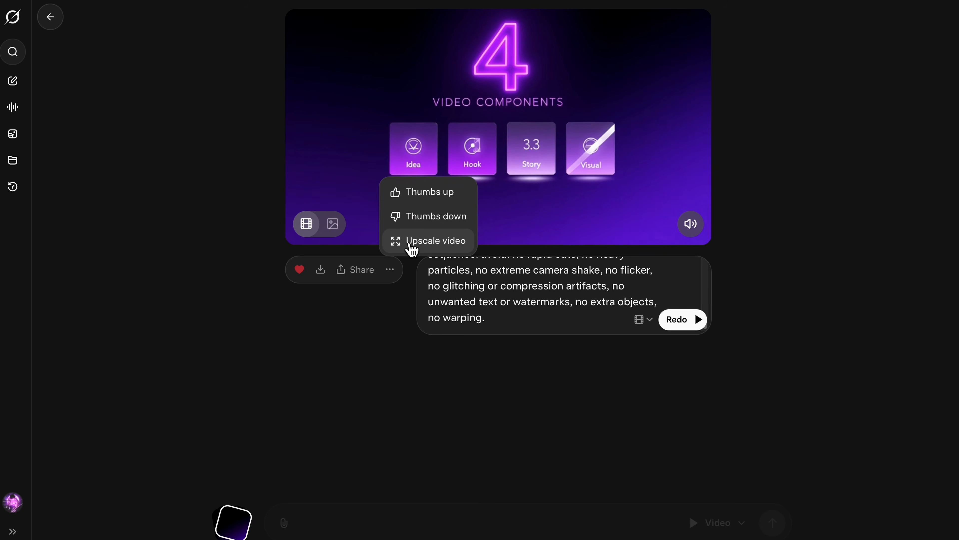
click(415, 251)
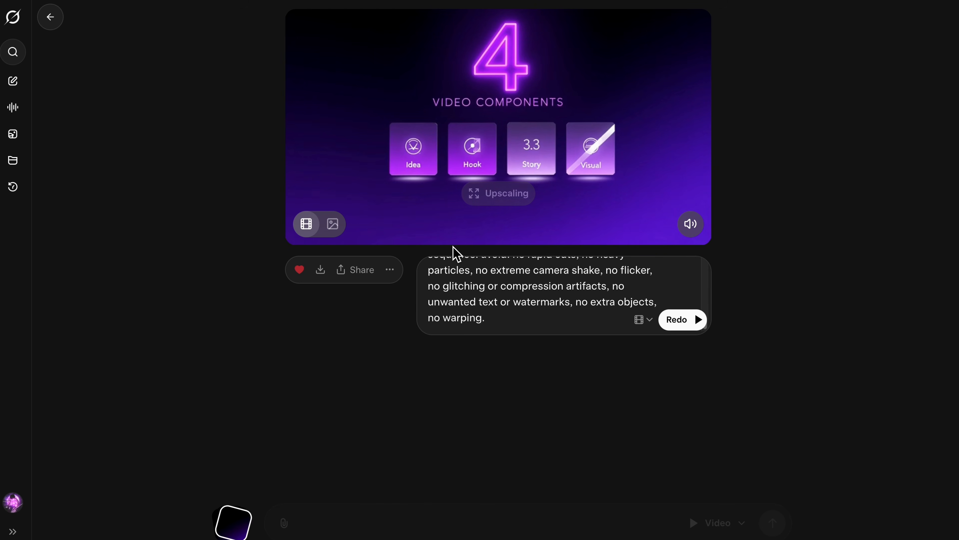